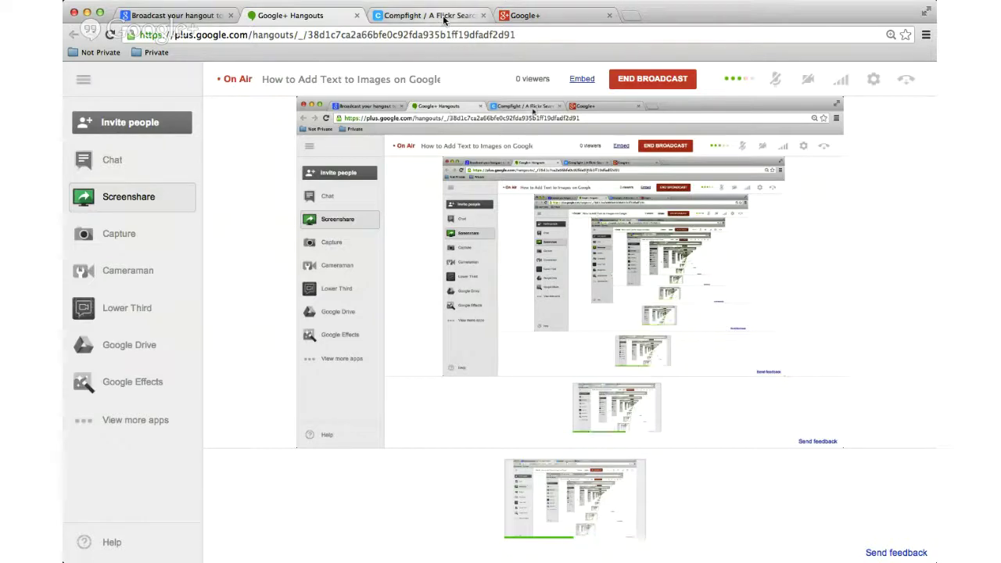
- Switch to the Compfight photo search tab next to the Hangouts broadcast
click(445, 17)
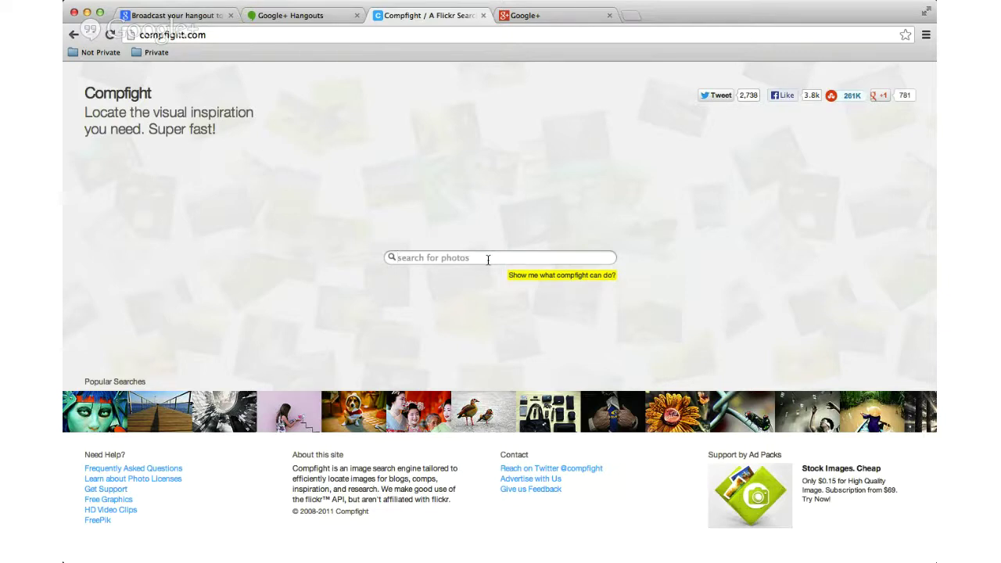
- Search Compfight for 'apple tree' and check one photo's licence in the preview
text(apple tree)
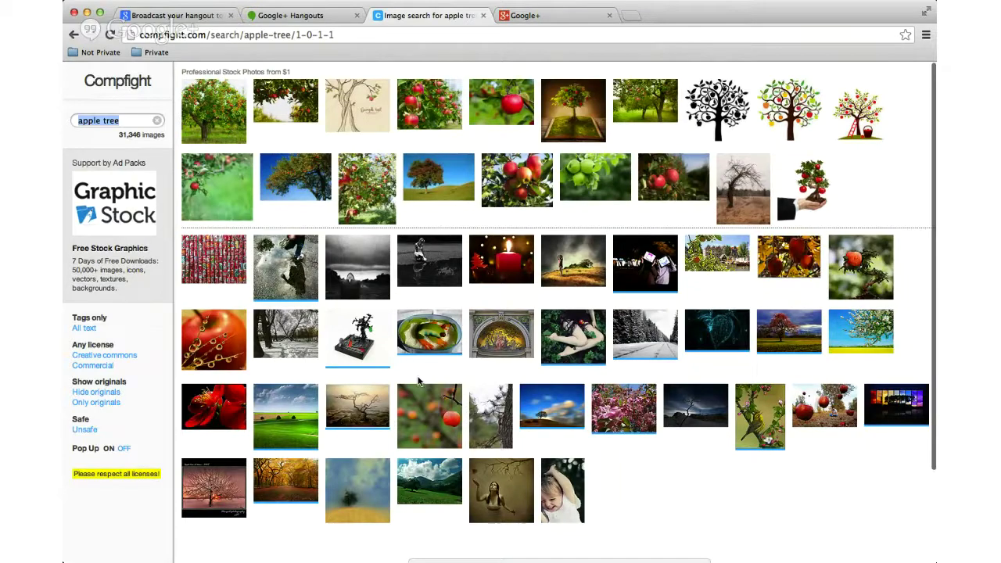
scroll(422, 387, down, 3)
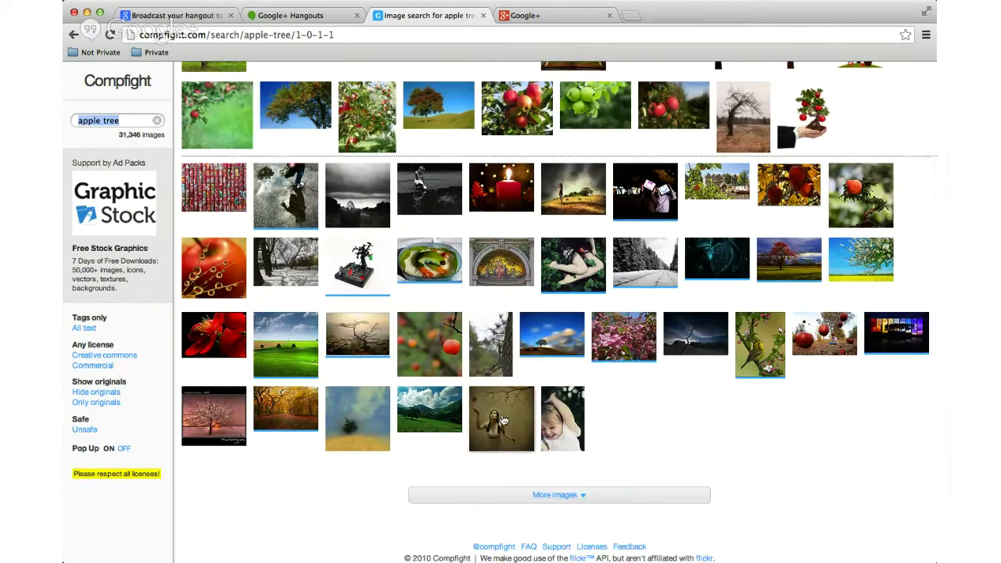
click(504, 421)
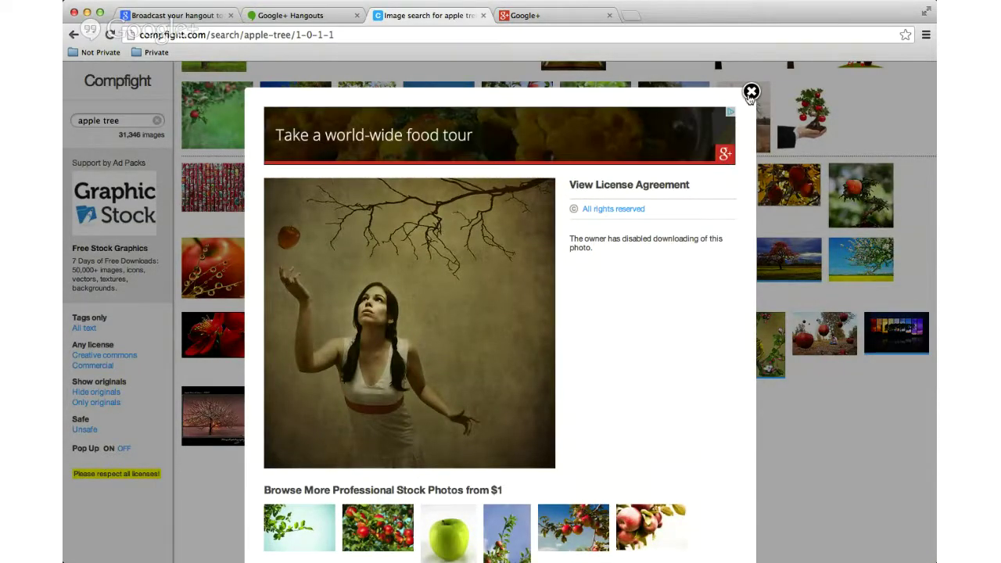
click(751, 92)
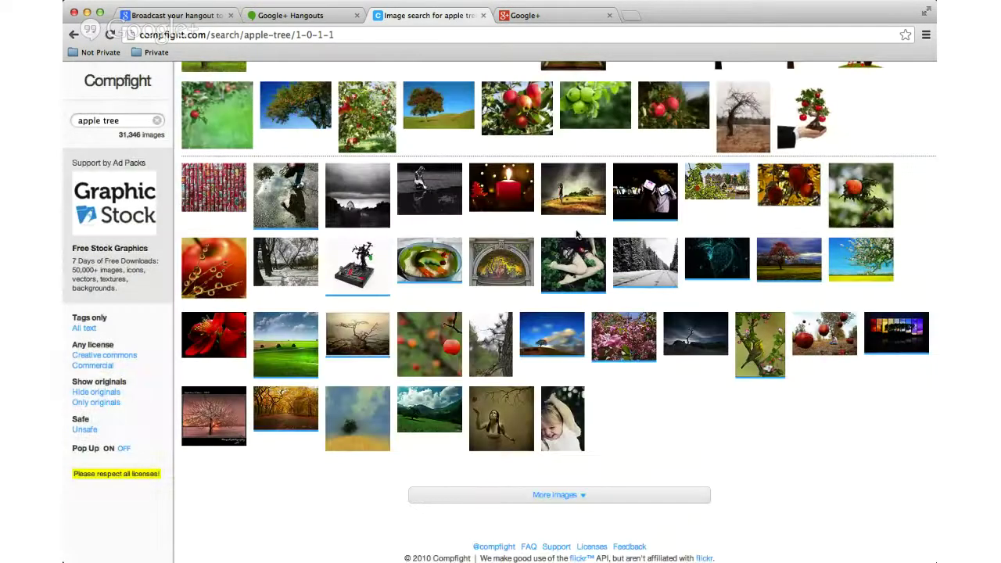
- Filter to Creative Commons and download the grey bare tree photo at original 532 x 712
click(118, 356)
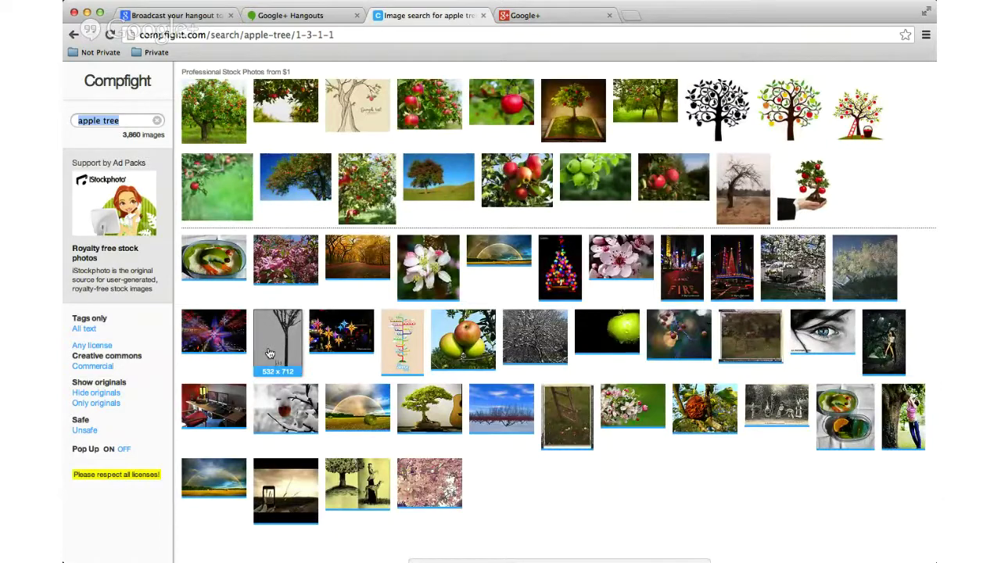
click(269, 353)
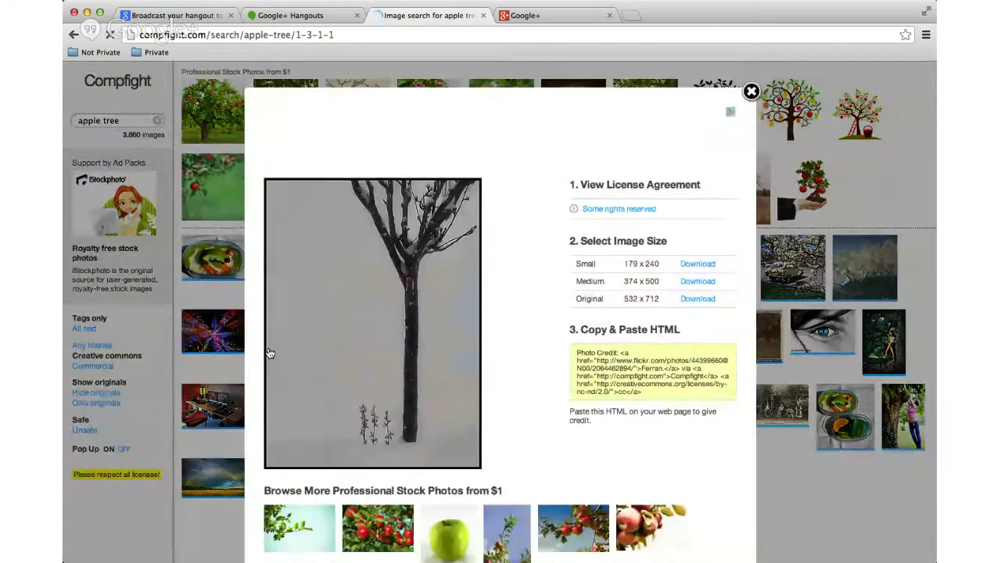
click(698, 300)
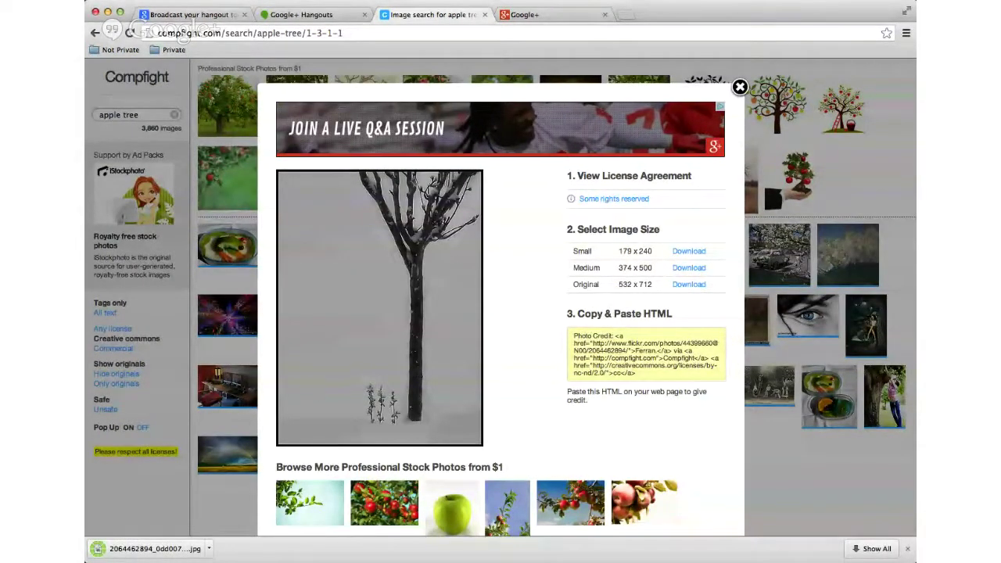
- Drag the downloaded tree photo file, glance at the Hangouts tab, and return to Compfight
drag(149, 549, 743, 413)
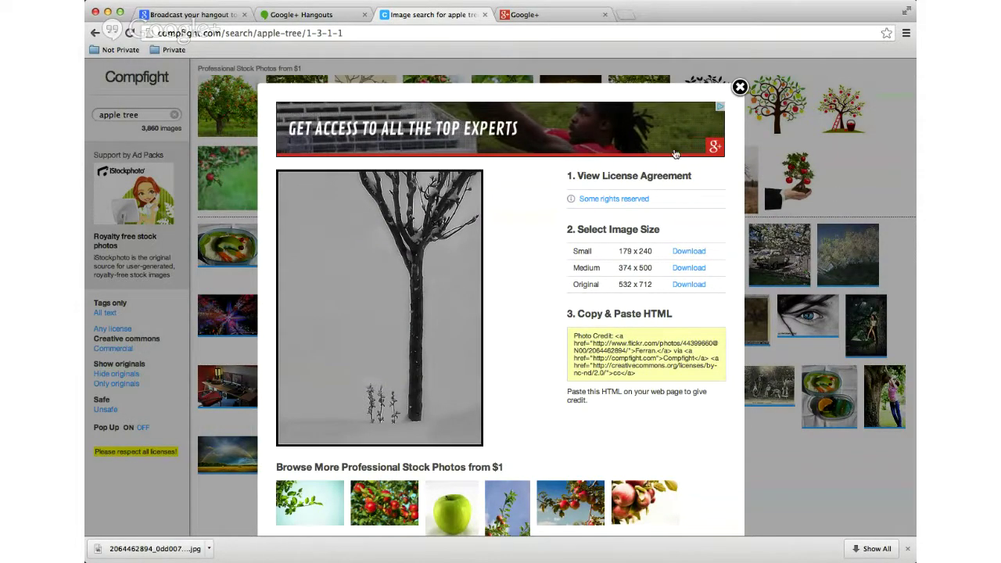
click(342, 19)
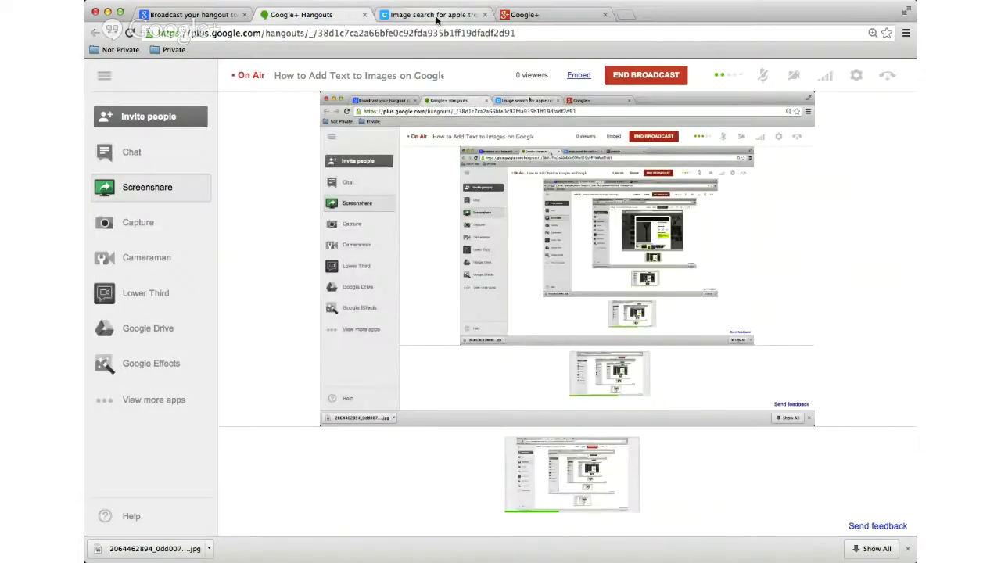
click(437, 15)
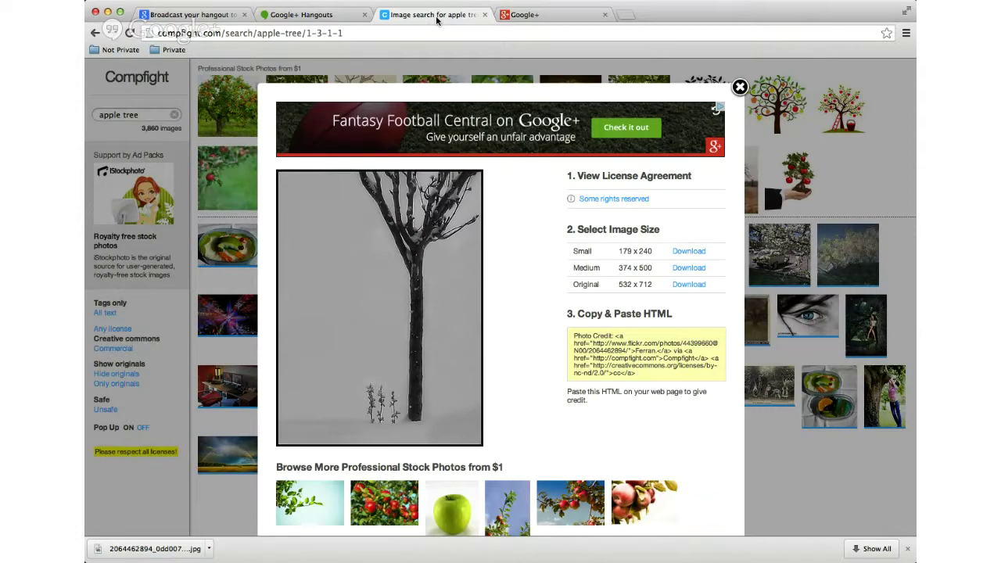
- Go to the Google+ home stream and start, then cancel, a photo post
click(536, 15)
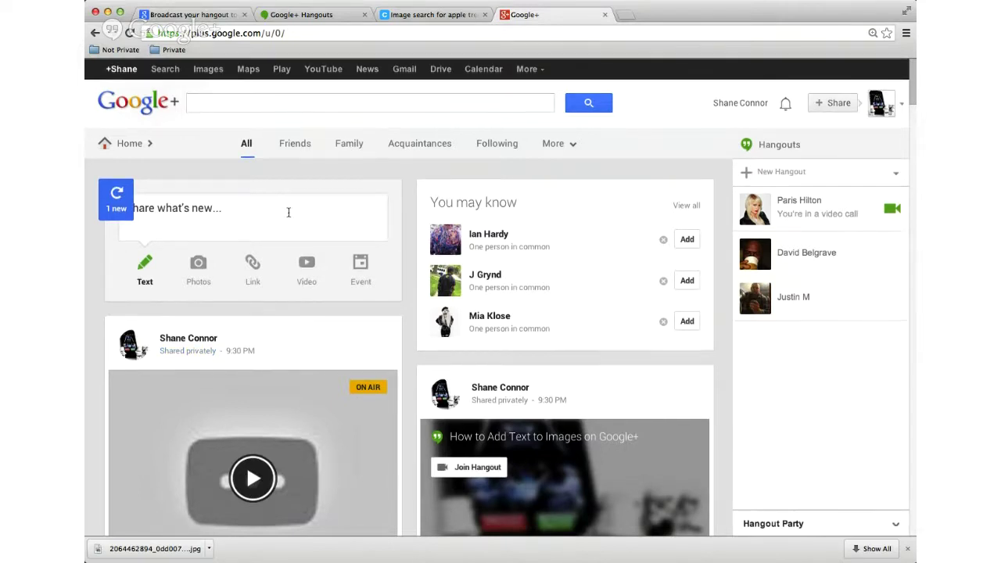
scroll(288, 212, down, 3)
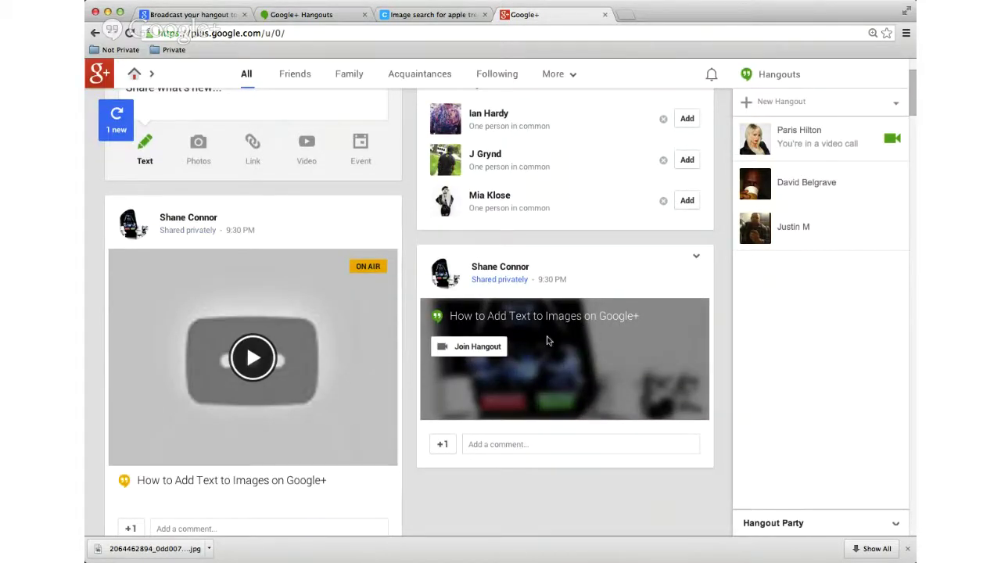
scroll(360, 266, up, 3)
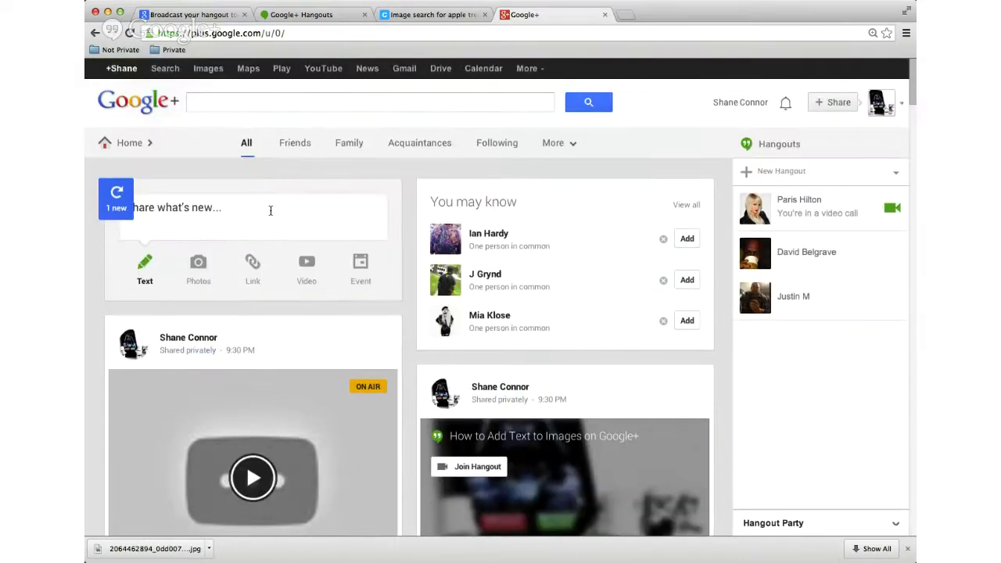
click(197, 266)
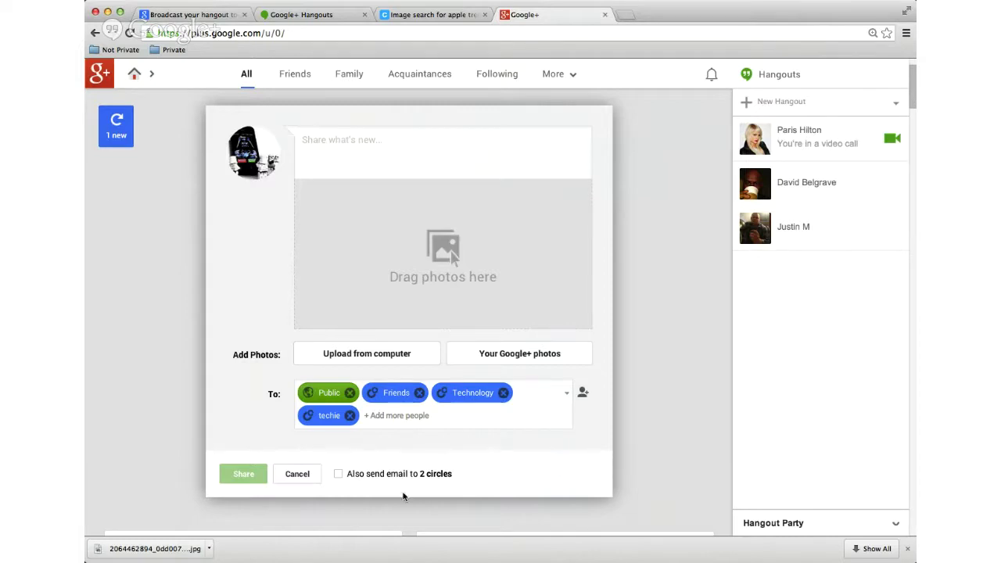
click(305, 474)
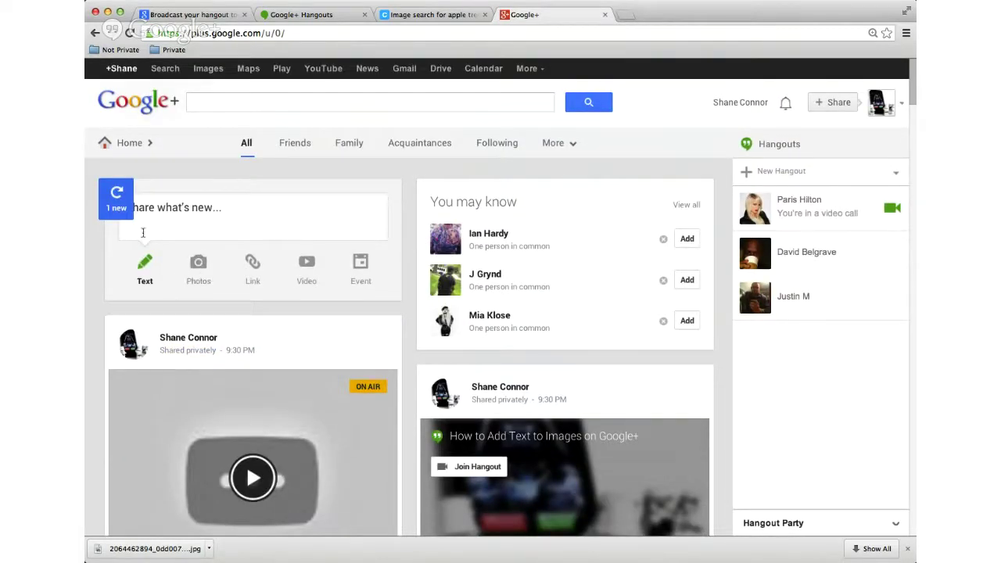
- Drop the downloaded bare-tree .jpg into a new Google+ photo post
click(197, 264)
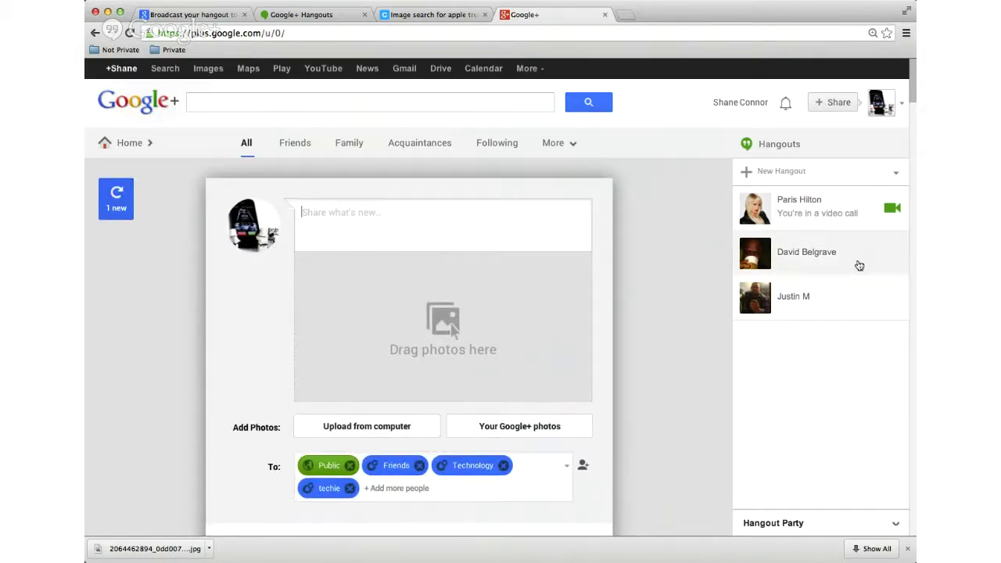
drag(755, 252, 435, 319)
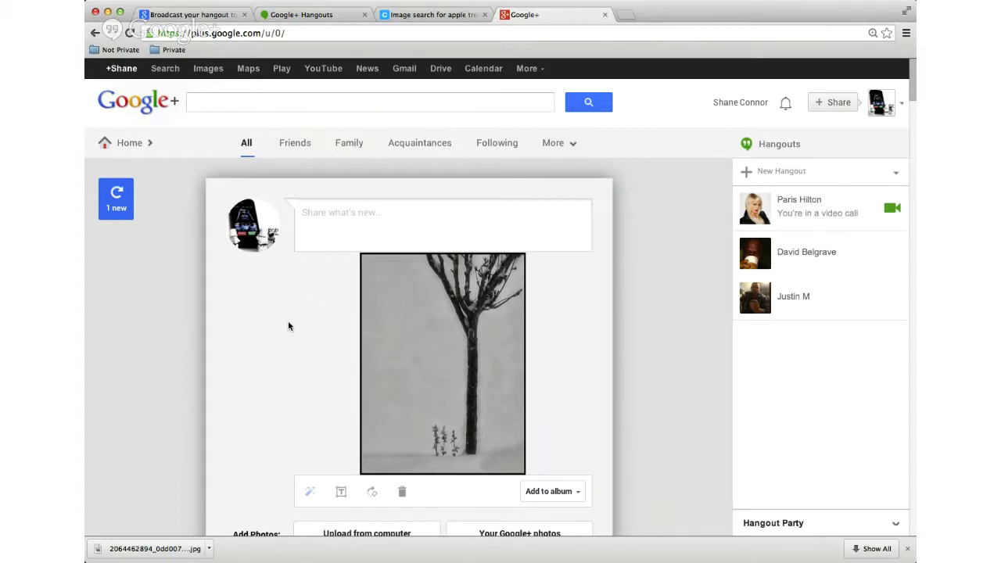
scroll(287, 324, down, 3)
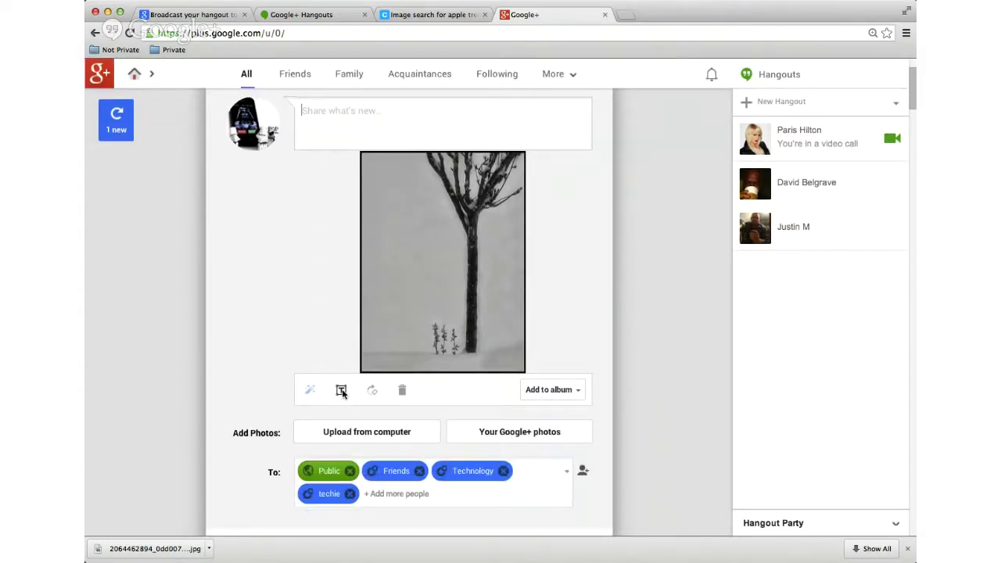
- Add the top caption 'This tree is huge' to the photo
click(342, 391)
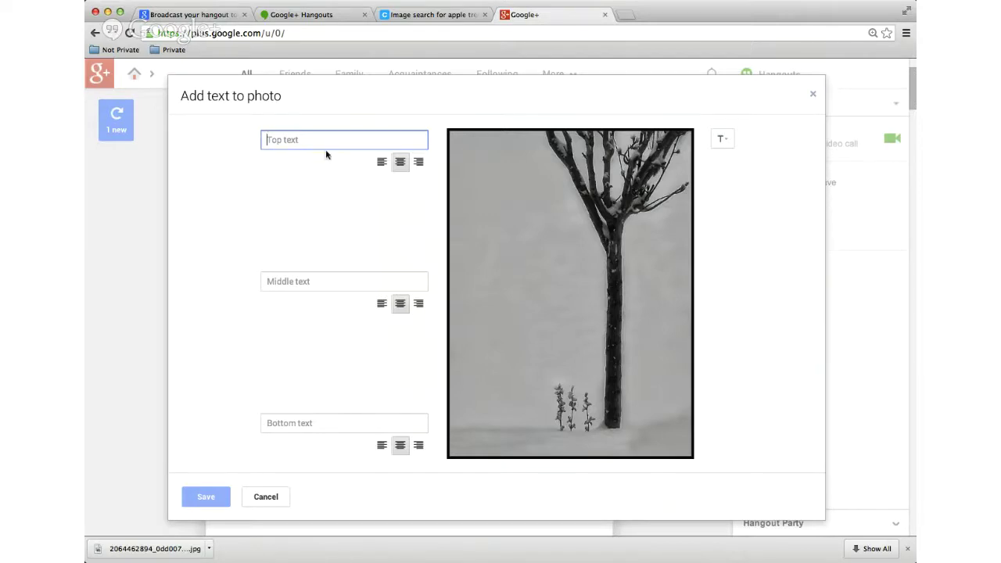
text(T)
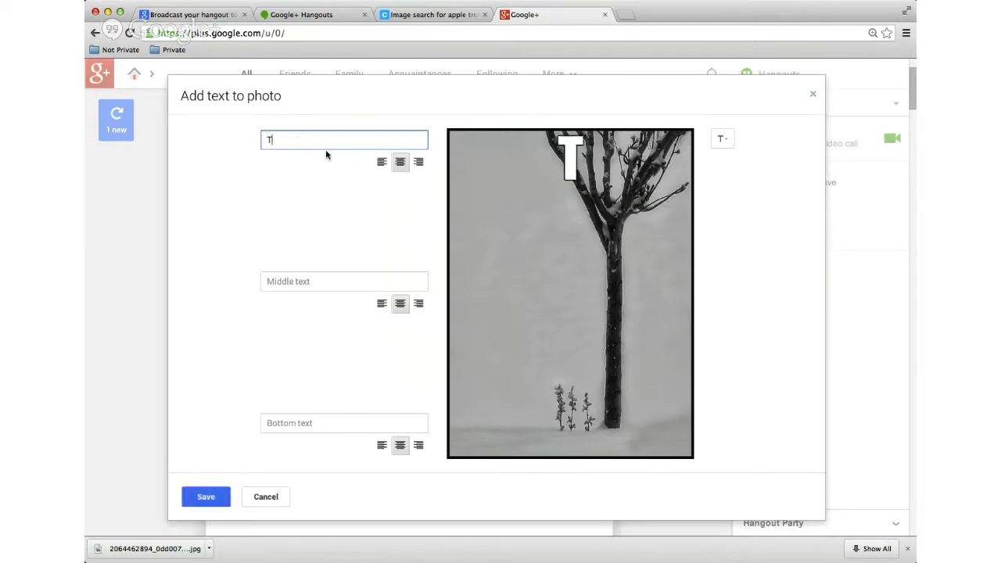
text(his tree )
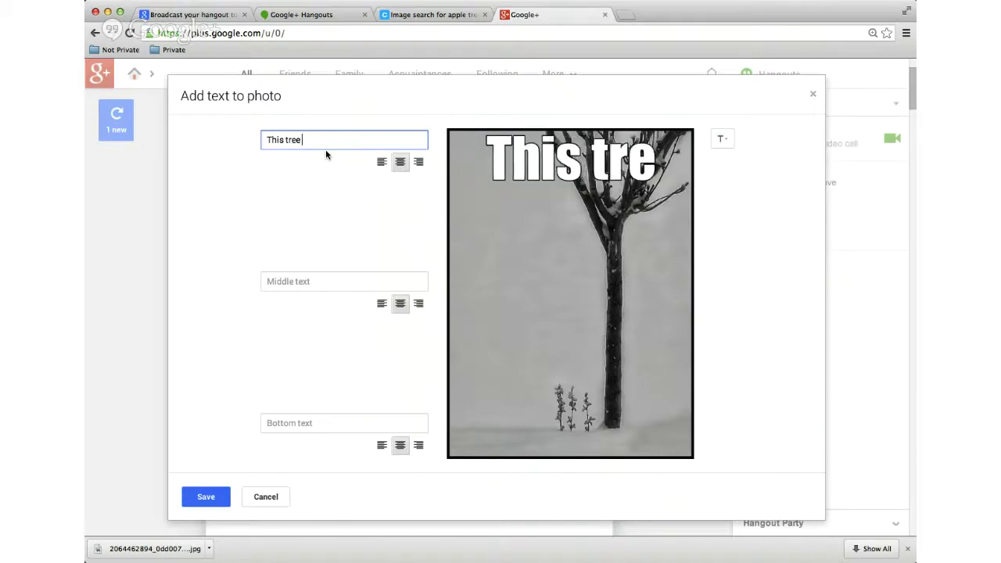
text(is hu)
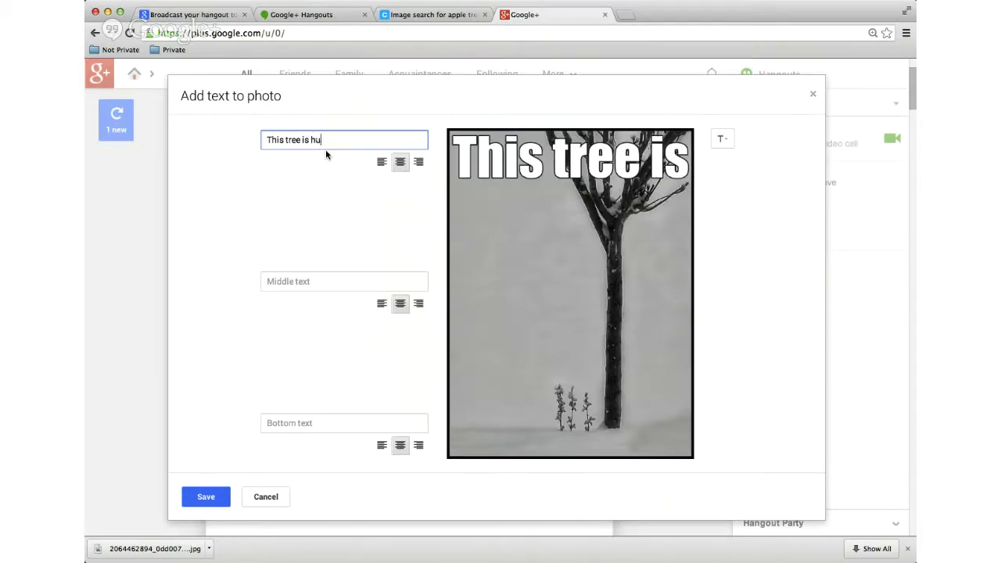
text(ge!)
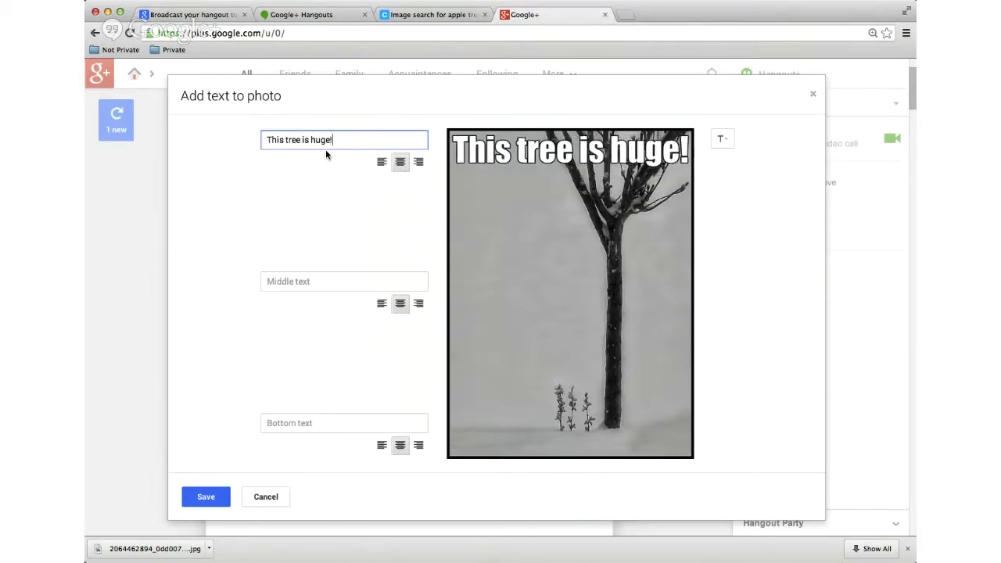
click(723, 141)
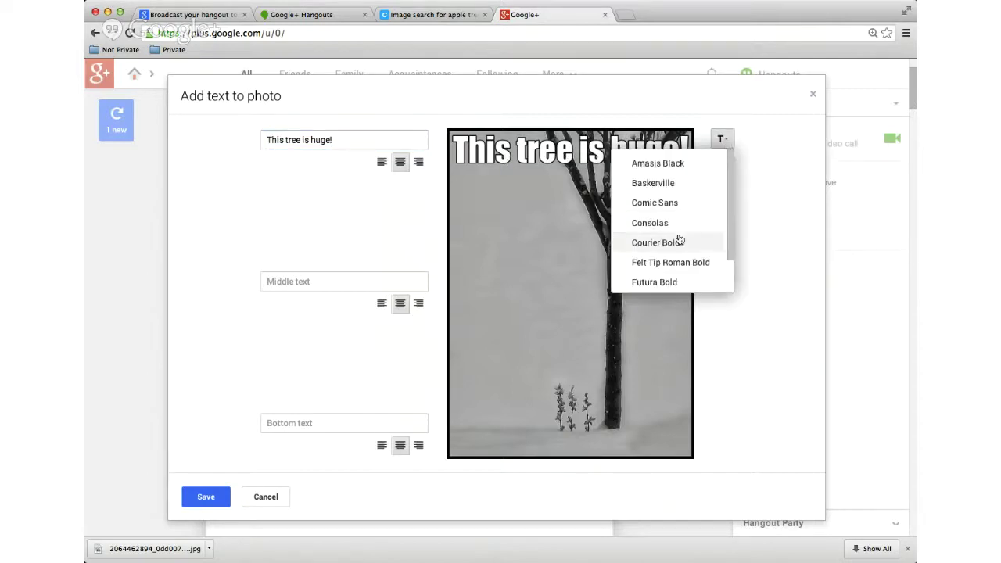
click(750, 152)
- Try Futura Bold and Impact for the caption font, settling on Consolas
click(723, 139)
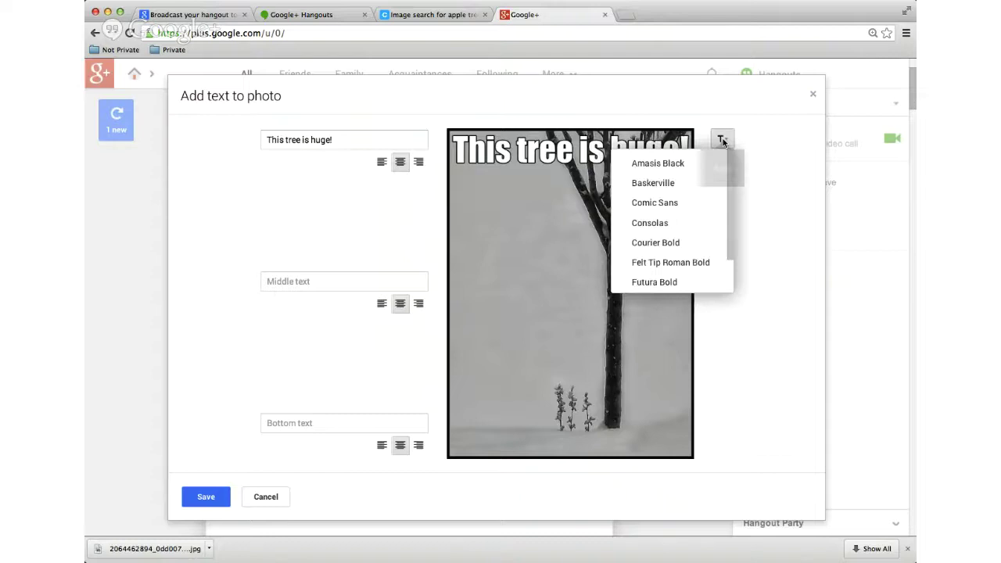
scroll(672, 274, down, 1)
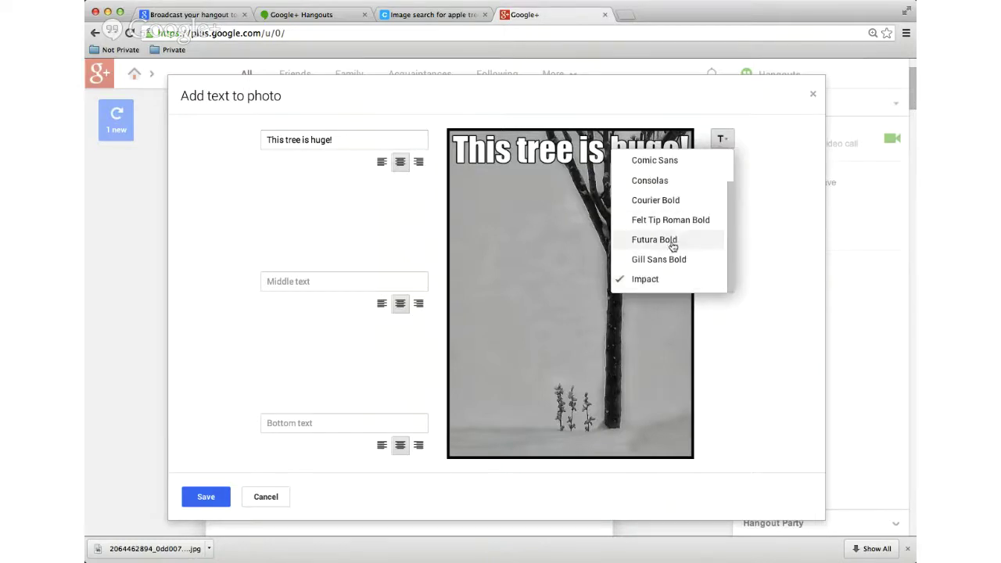
click(673, 239)
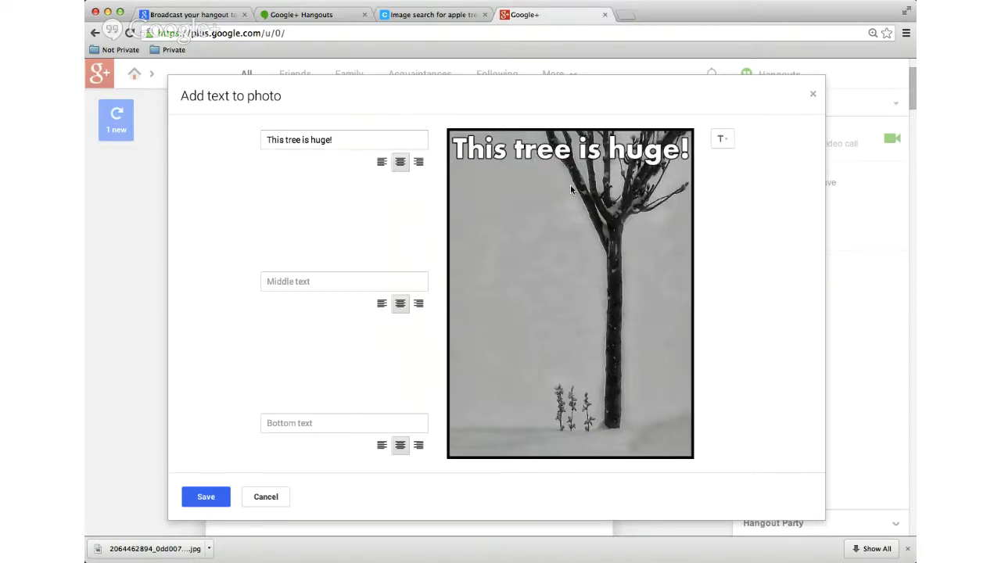
click(724, 139)
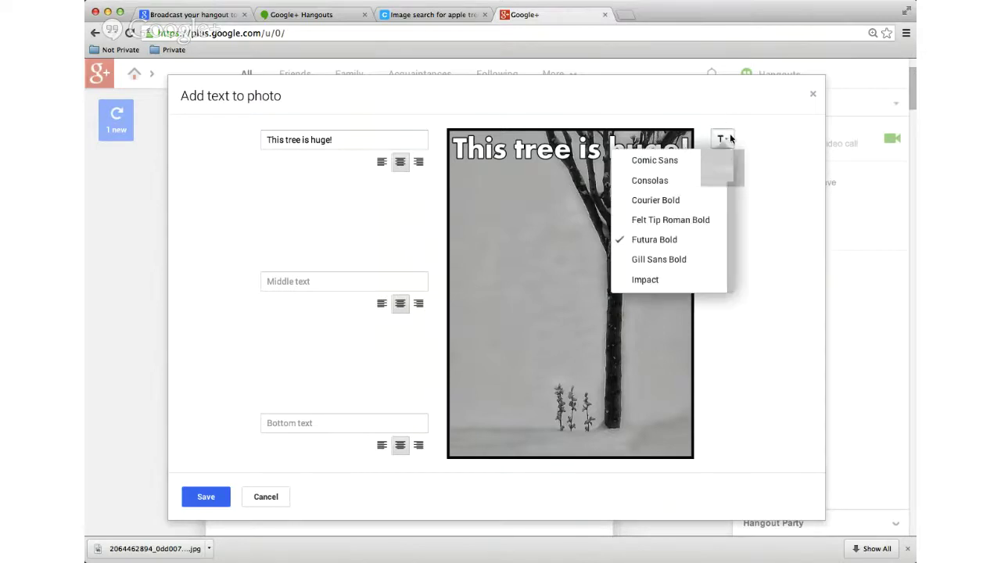
click(674, 278)
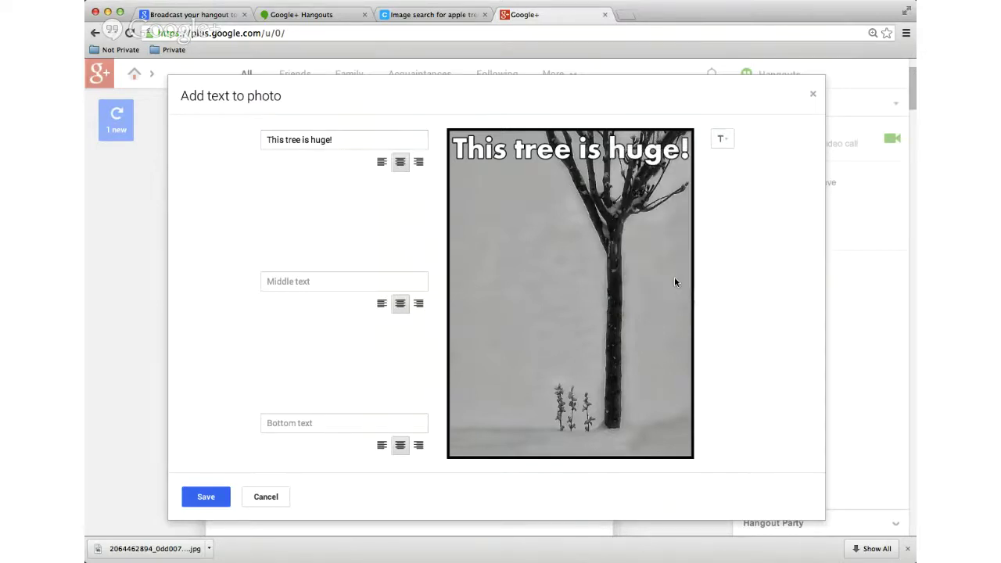
click(721, 144)
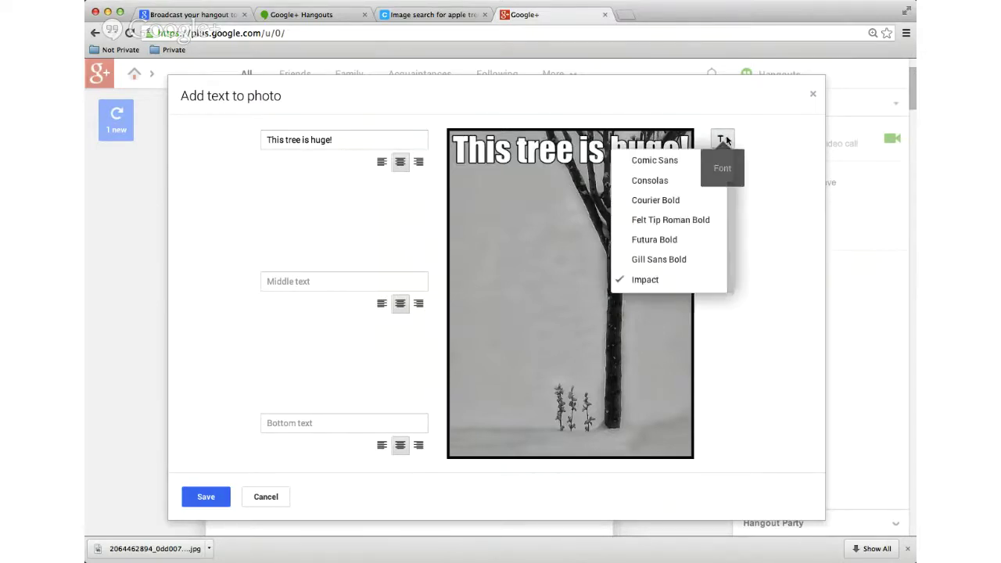
click(706, 185)
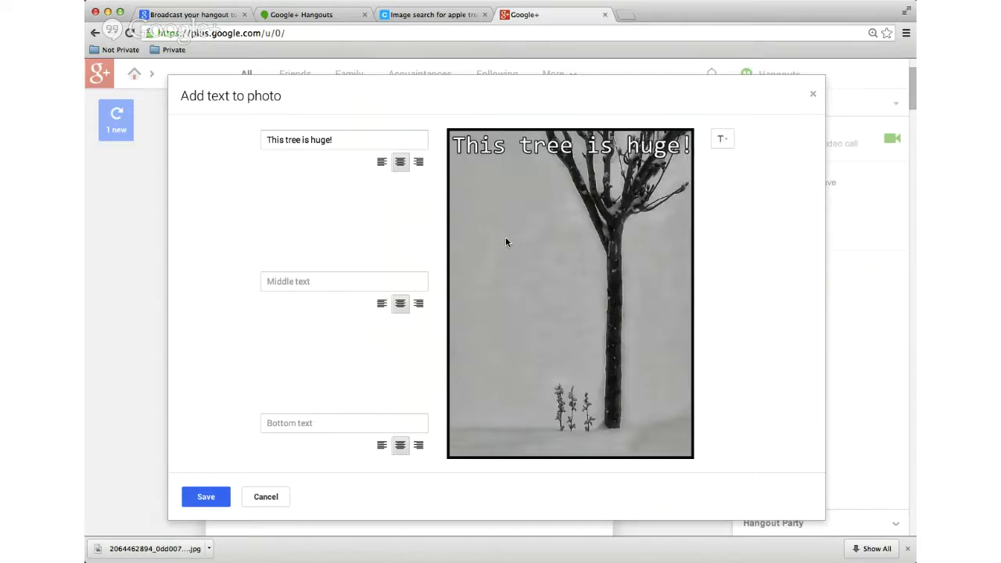
- Enter 'Holla!' as the middle caption, leaving the font unchanged
click(320, 276)
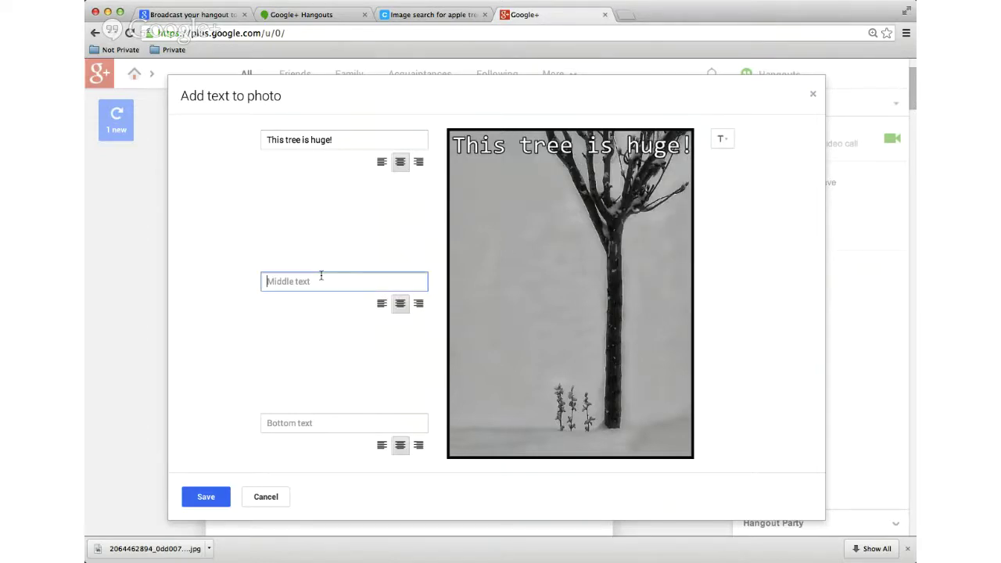
text(Holla!)
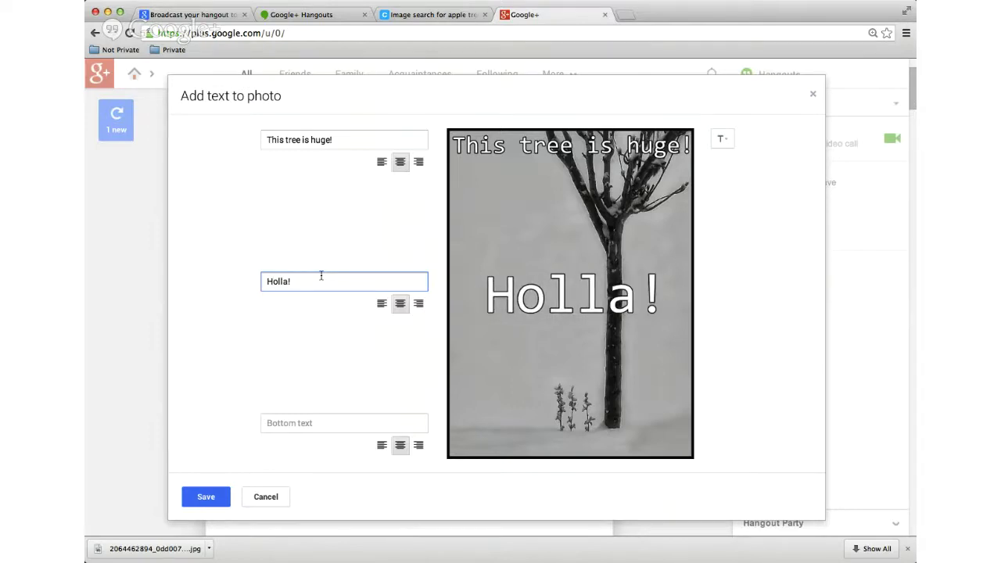
click(726, 139)
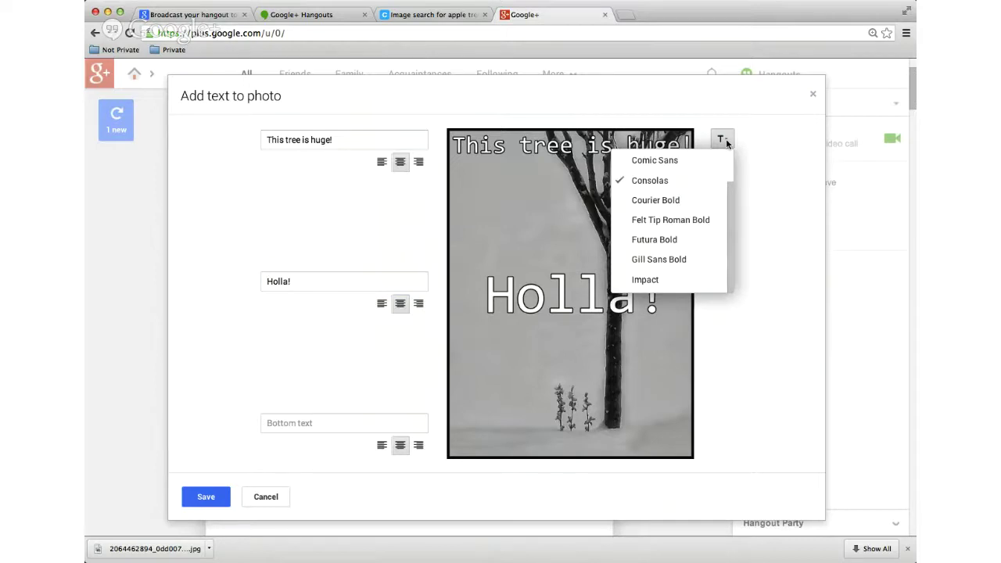
click(246, 408)
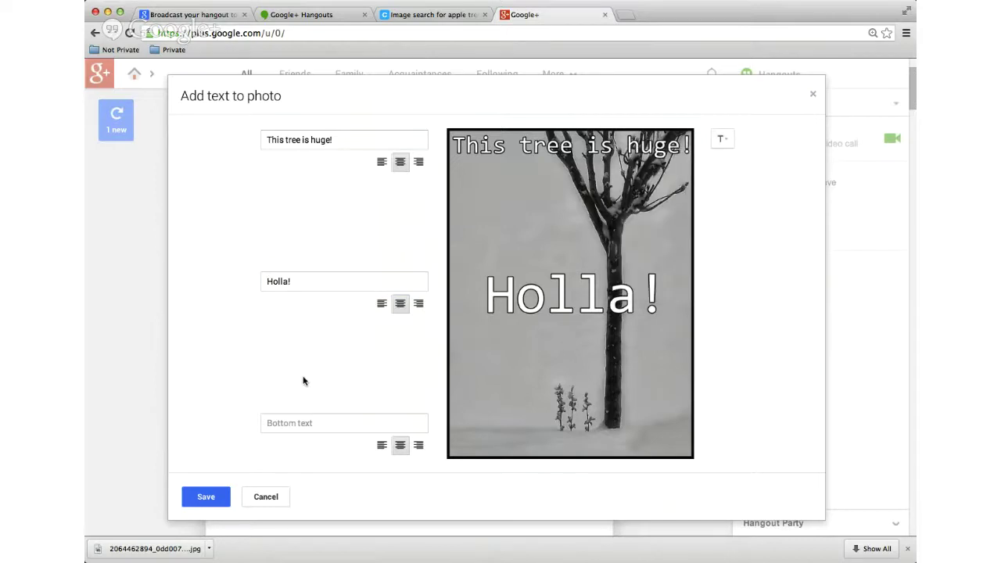
- Enter 'change the justifcation' as the bottom caption, trying right and left before centre alignment
click(329, 423)
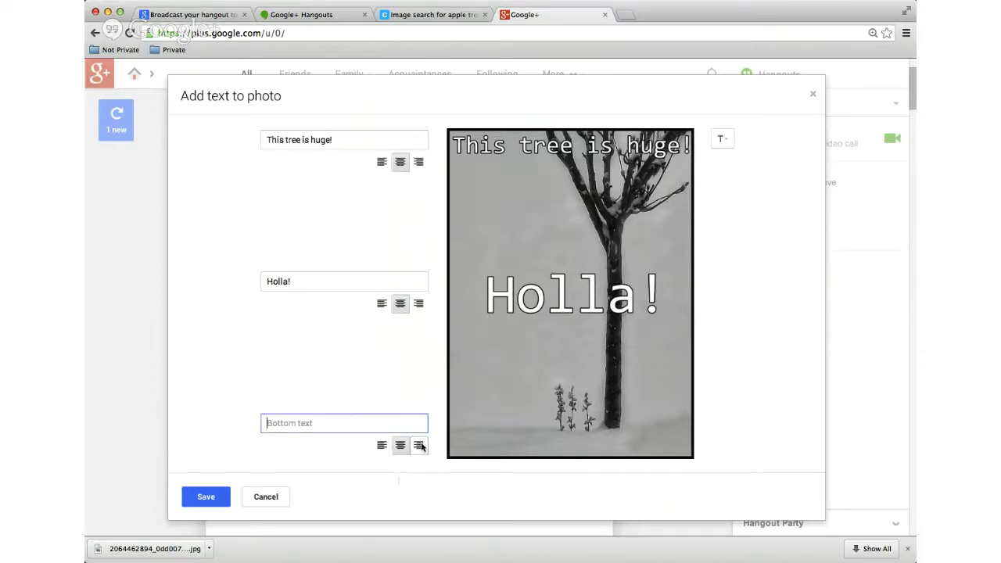
text(change the )
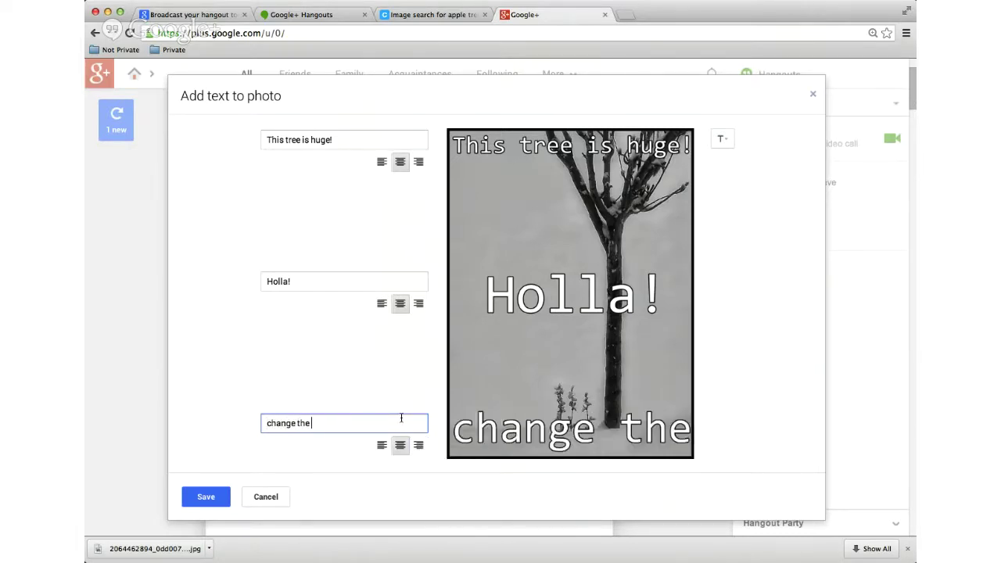
text(justifcation)
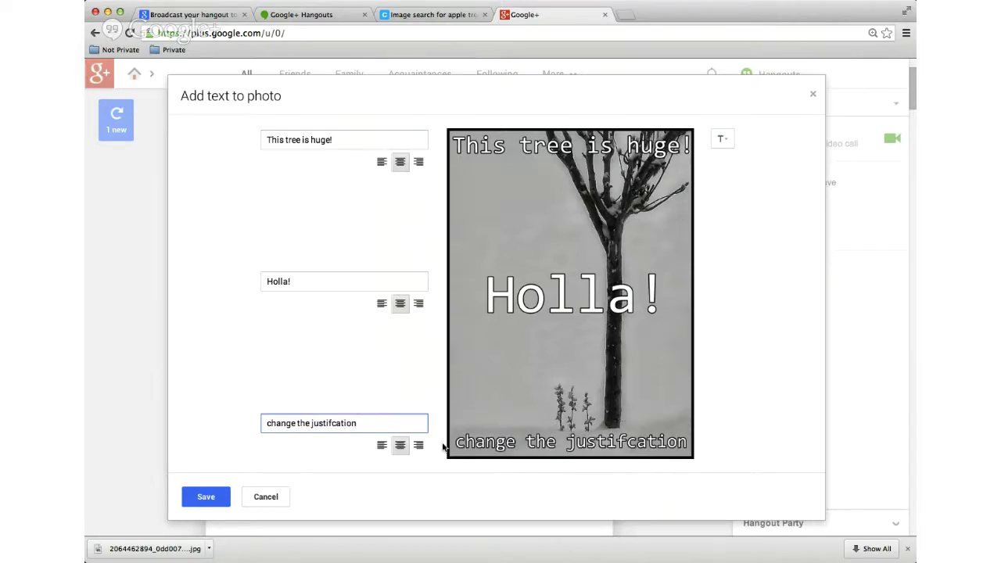
click(417, 447)
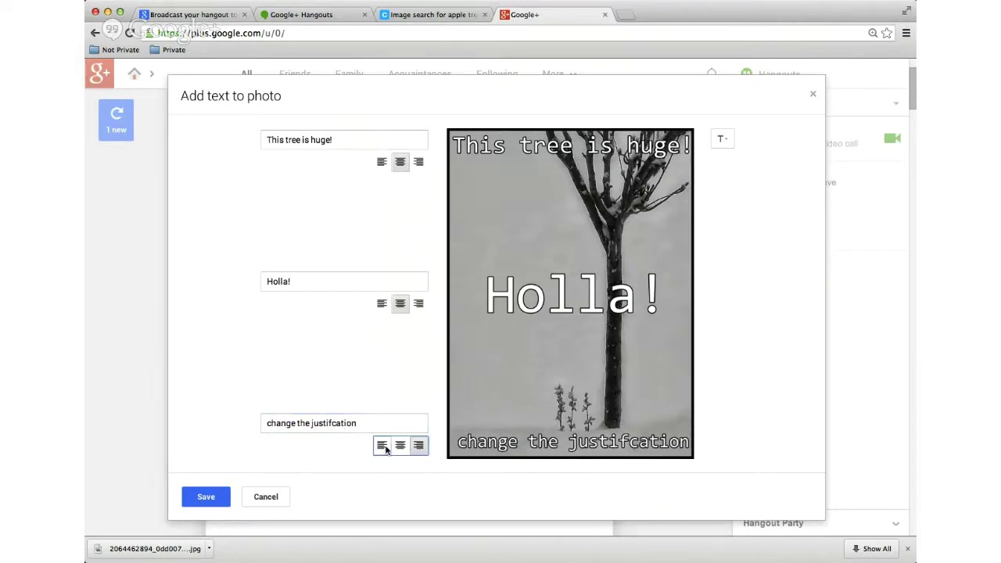
click(385, 447)
click(400, 446)
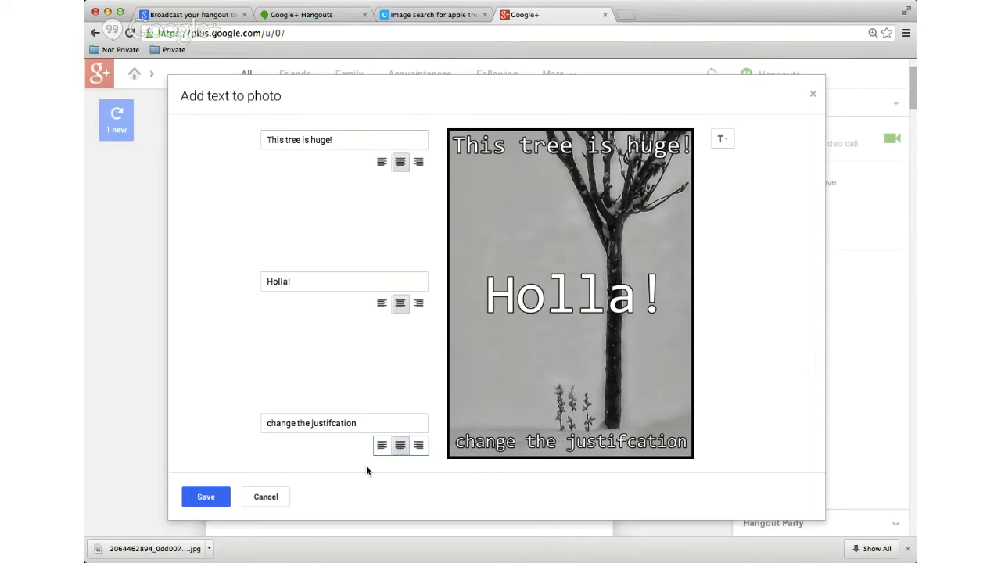
- Review the font list for the bottom caption, keeping Consolas
click(718, 141)
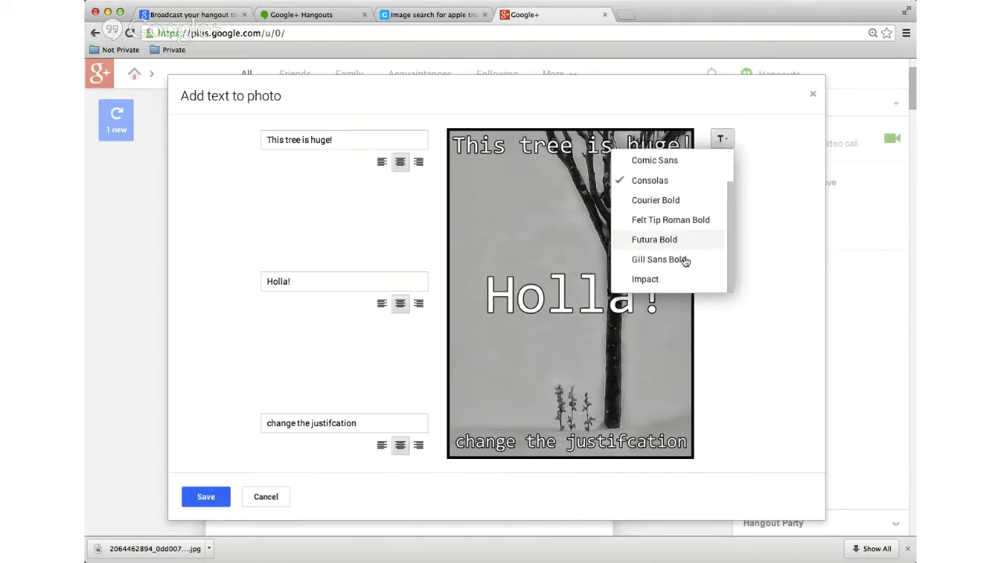
scroll(703, 212, up, 2)
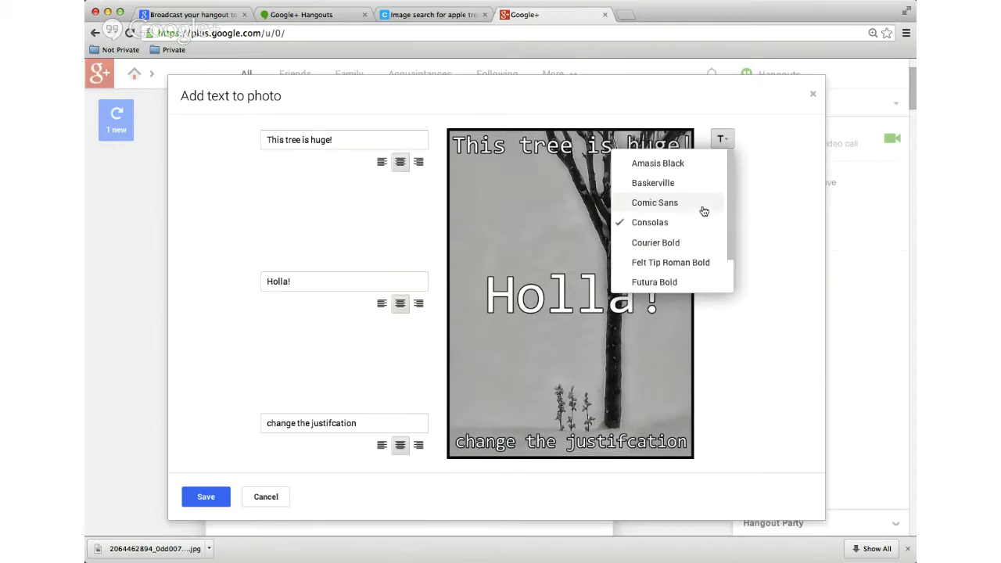
scroll(703, 212, down, 2)
click(152, 444)
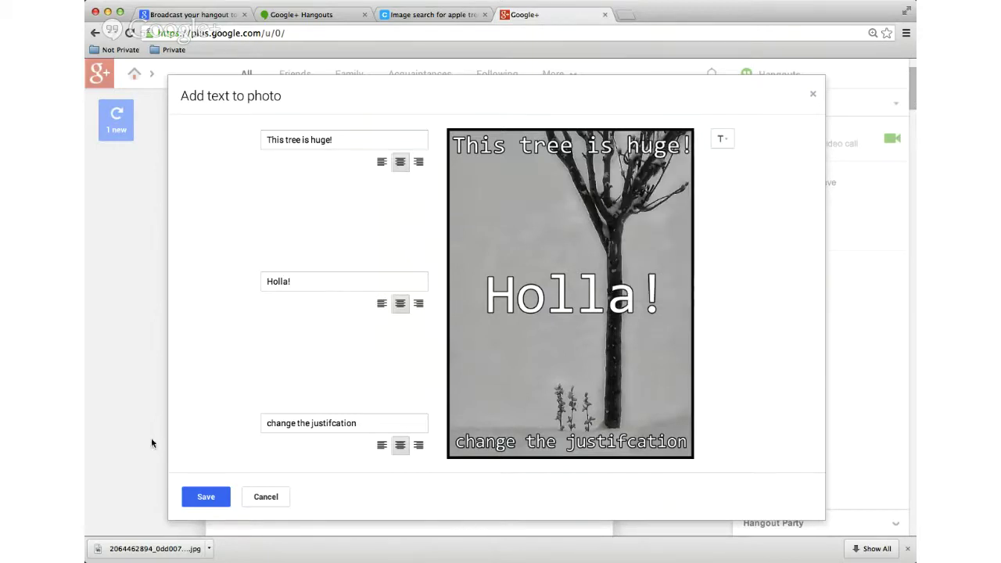
- Save the three captions onto the photo and share the post publicly
click(197, 497)
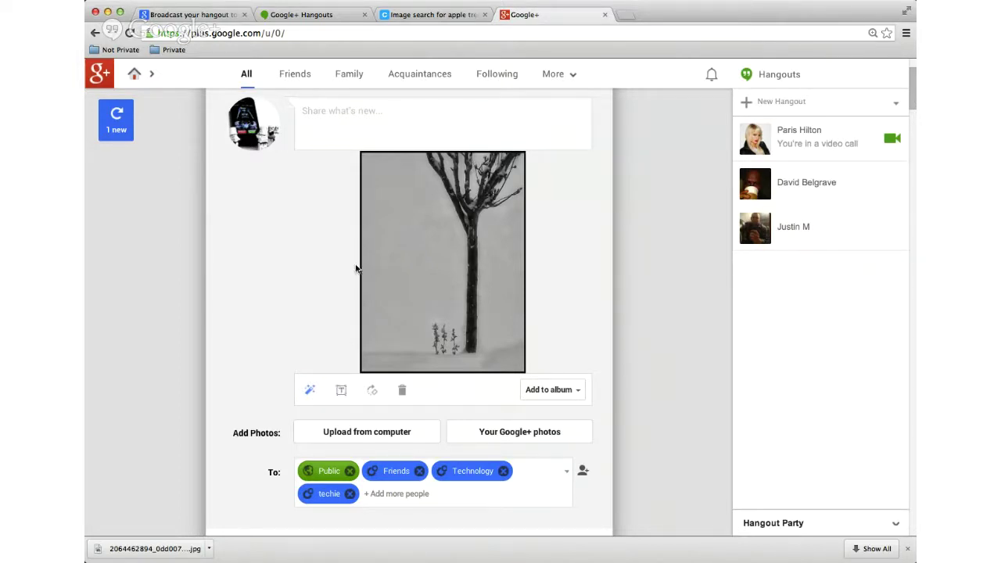
scroll(326, 167, up, 3)
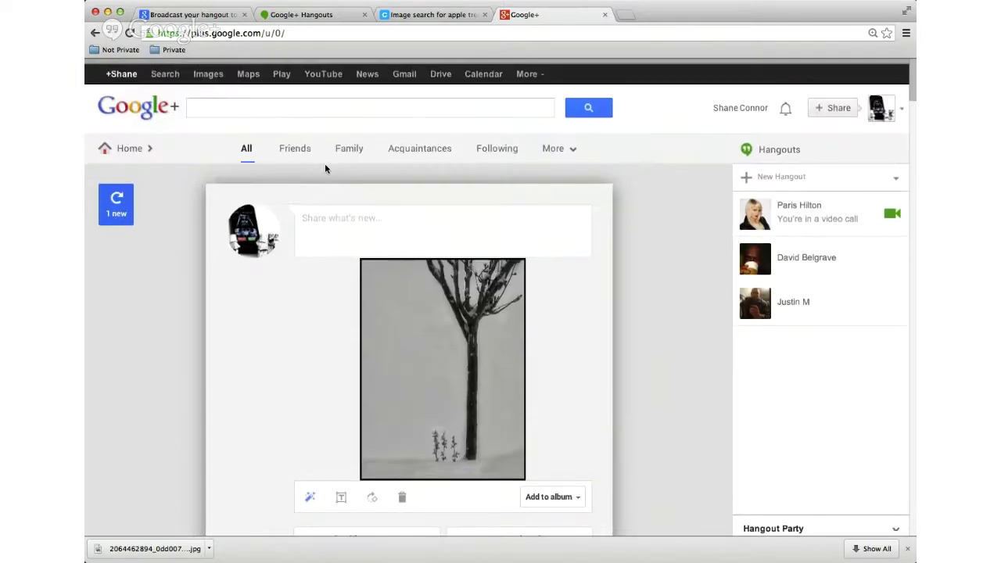
scroll(325, 164, down, 5)
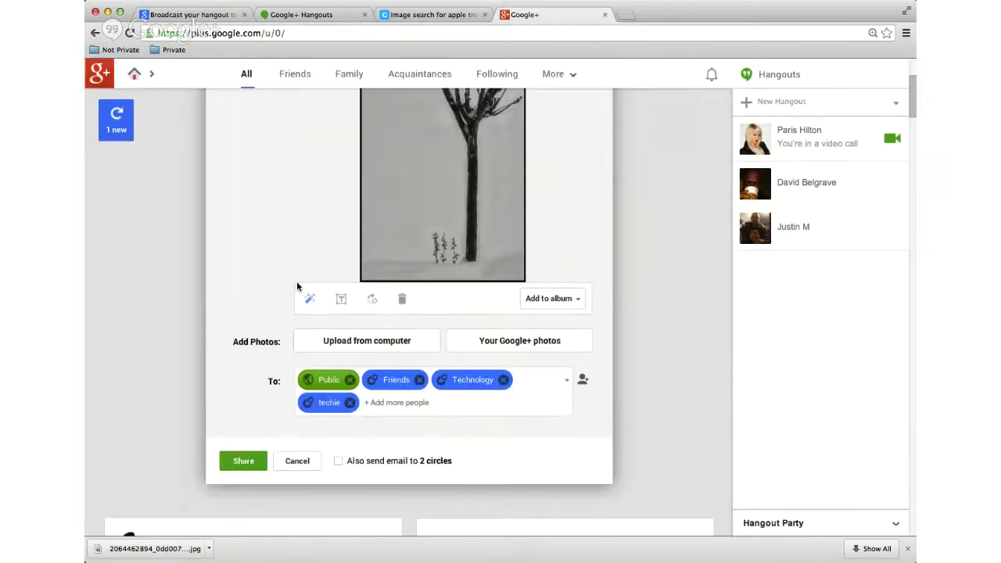
scroll(297, 284, up, 2)
scroll(297, 284, down, 2)
click(247, 470)
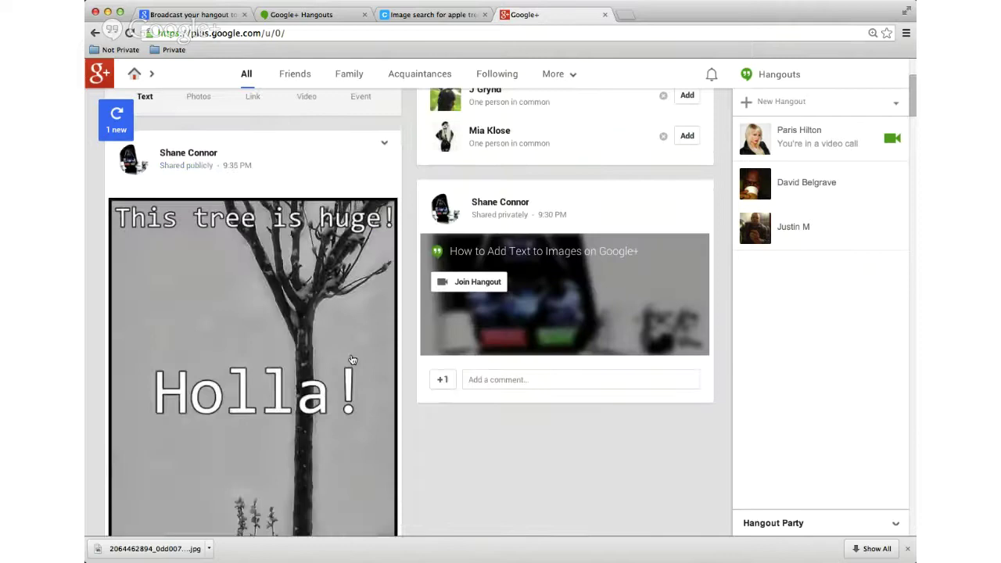
- Open the shared captioned tree photo at full size from the stream
scroll(352, 359, down, 2)
scroll(352, 360, up, 2)
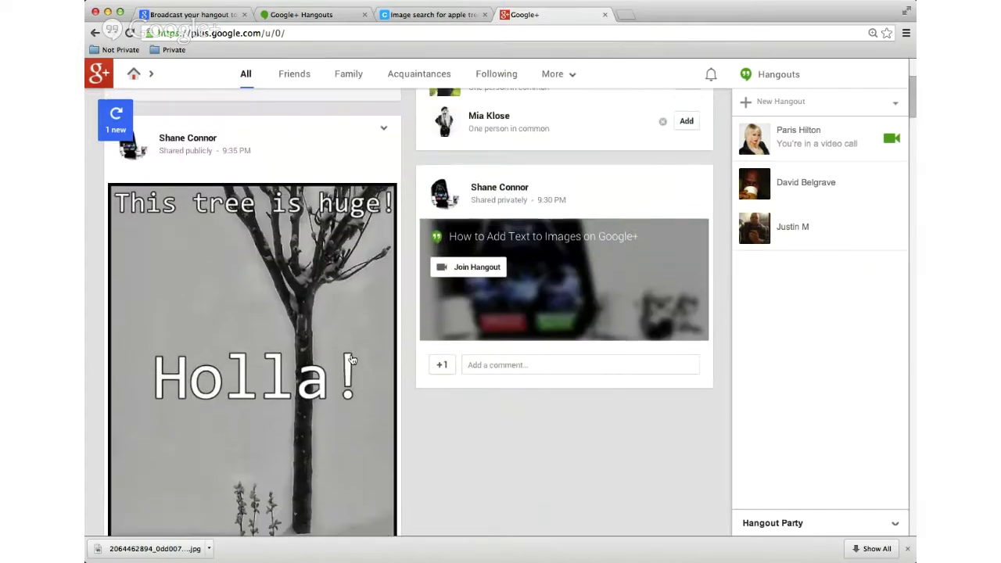
scroll(313, 334, down, 4)
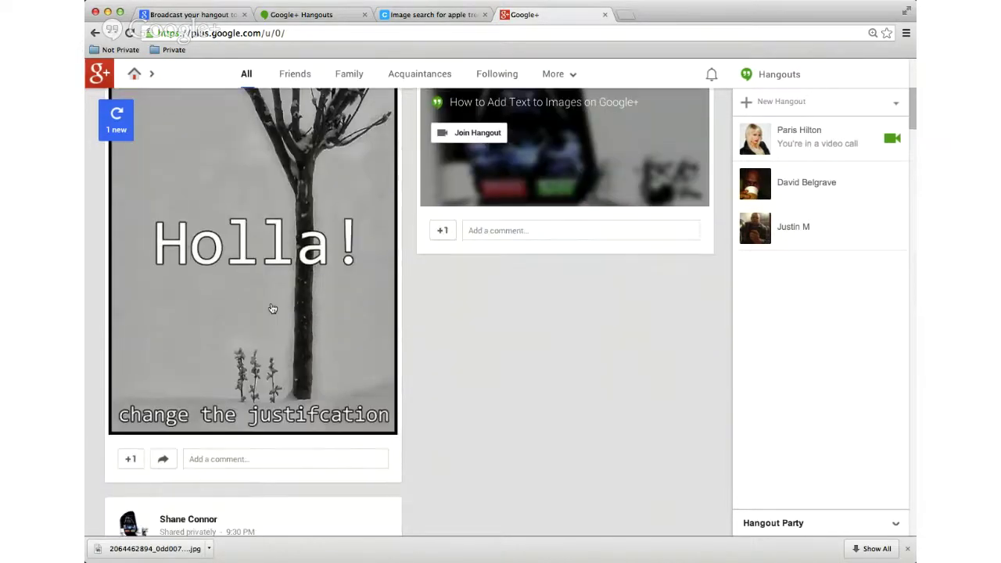
click(272, 308)
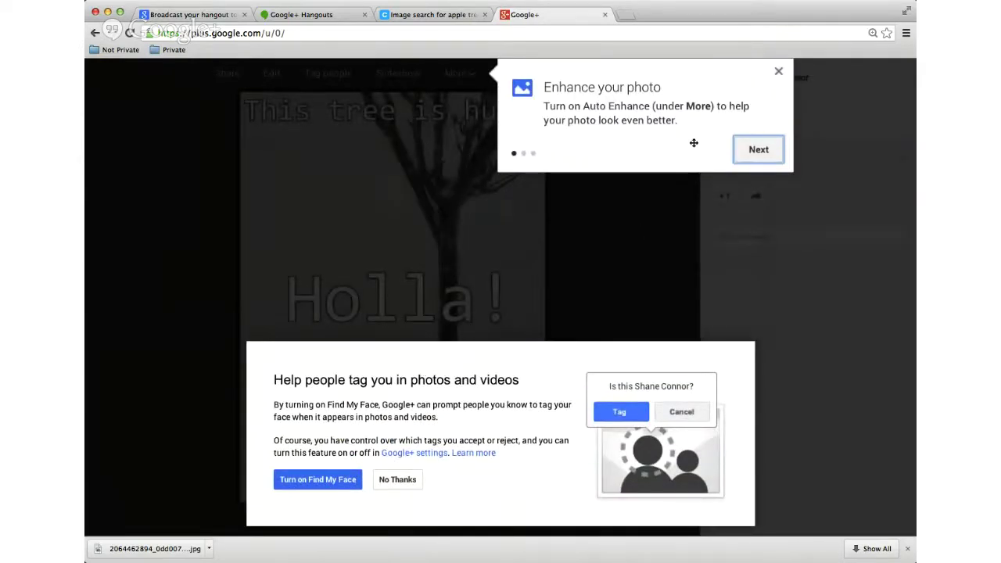
- Dismiss the photo tips, decline Find My Face, and return to the Hangouts broadcast
click(755, 151)
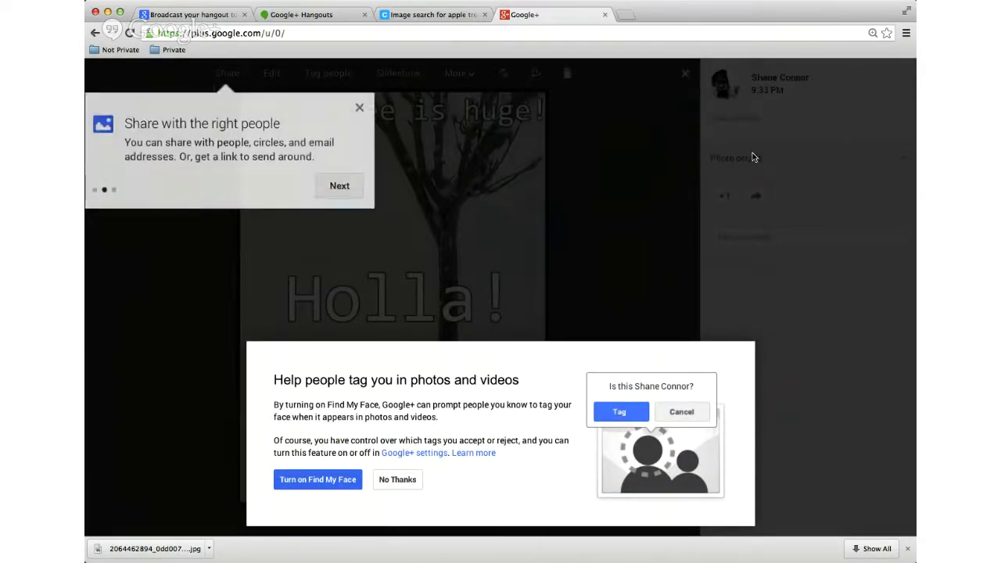
click(359, 107)
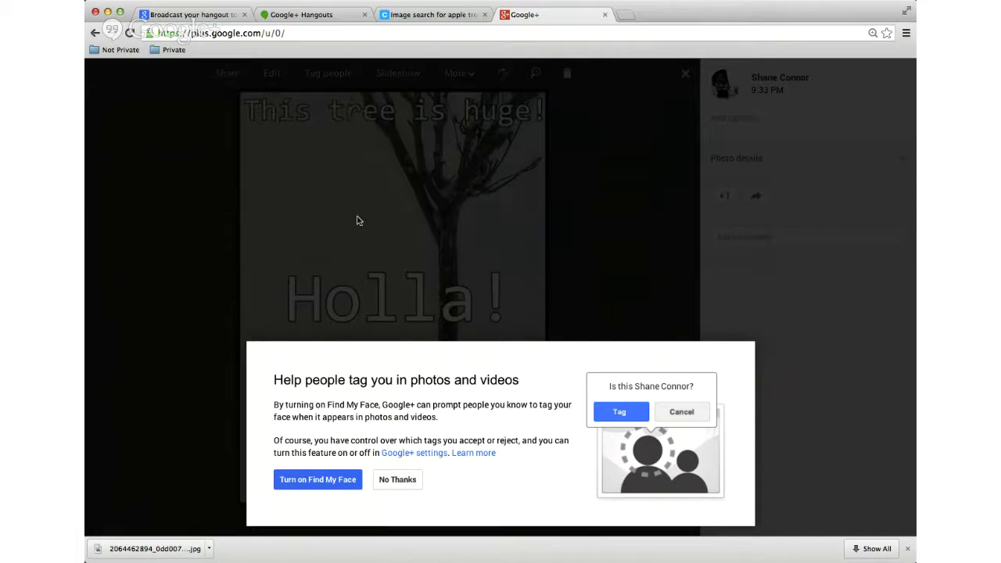
click(401, 480)
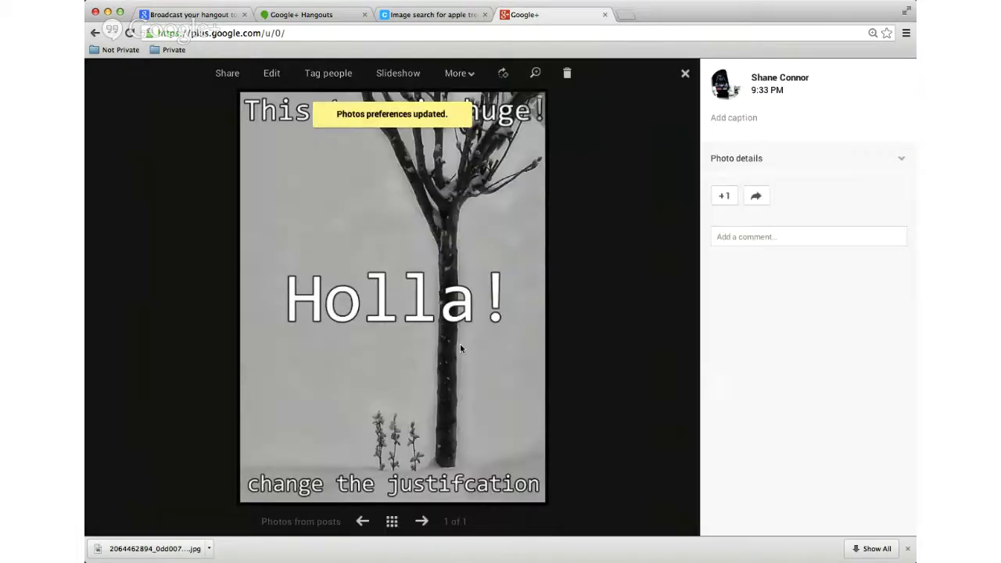
click(330, 21)
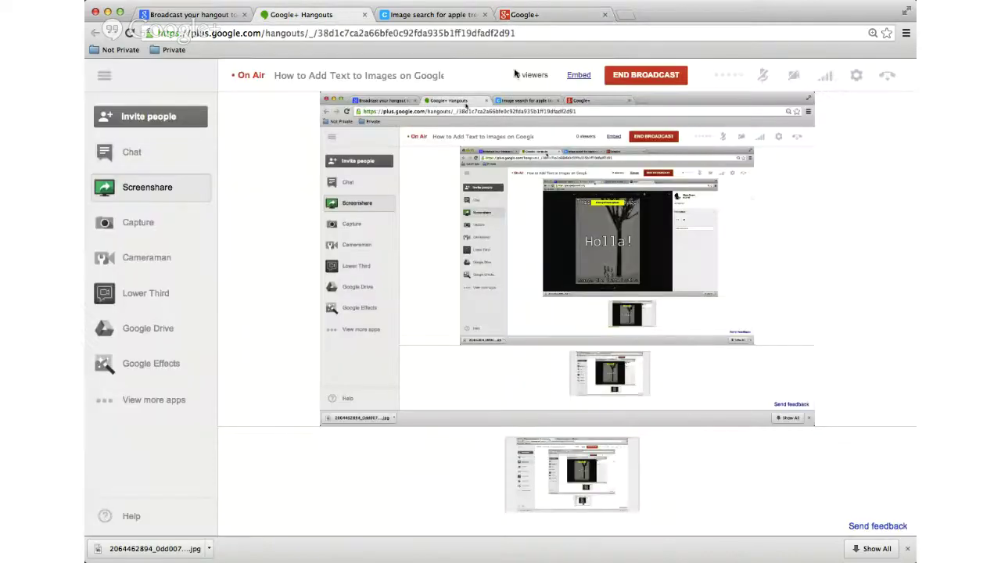